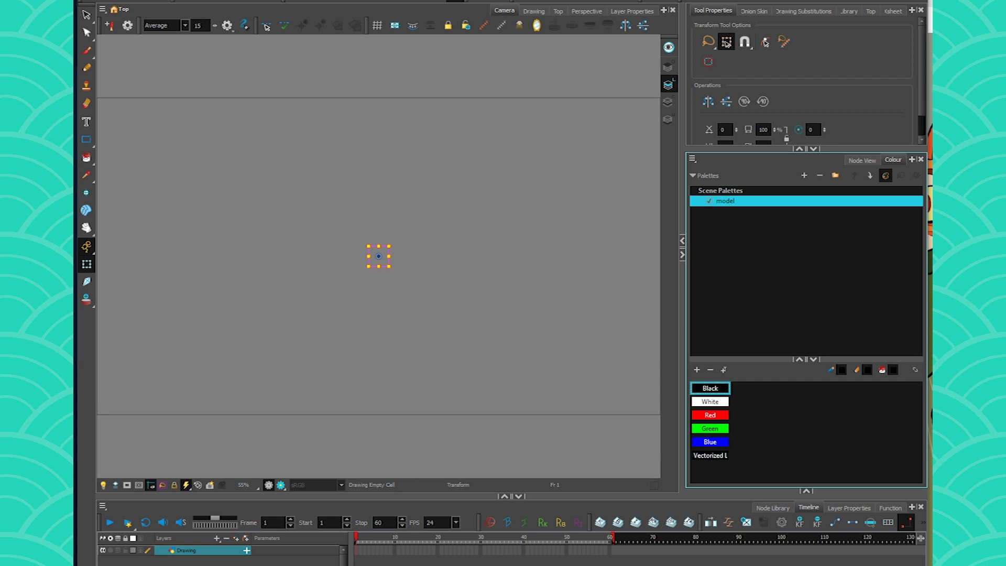
Step: Import the MOD_FRCK_01.tpl template from the Palette_tpls library folder into the scene and preview its second frame
{"action": "left_click", "coordinate": [850, 11]}
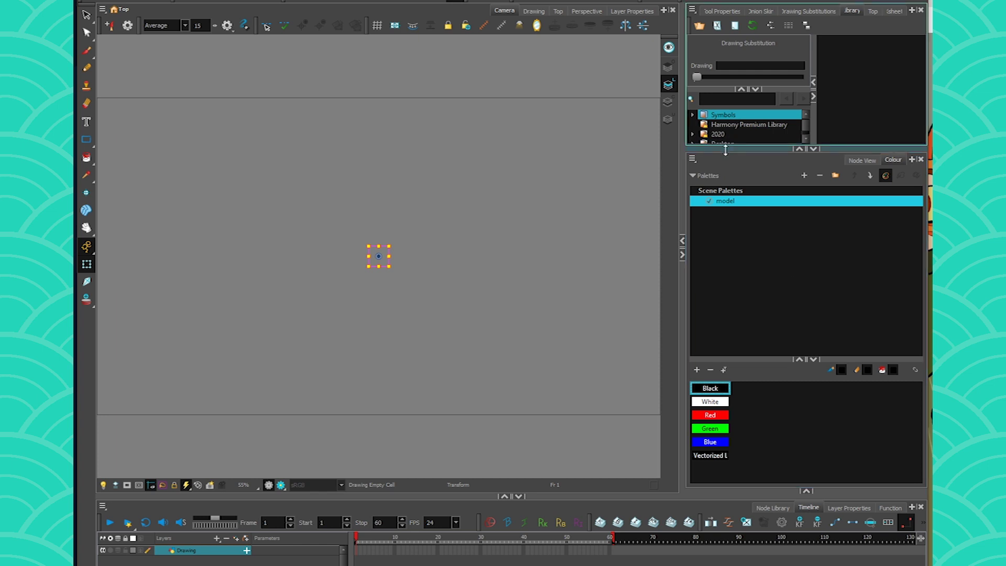
{"action": "left_click_drag", "start_coordinate": [725, 150], "coordinate": [729, 200]}
{"action": "left_click", "coordinate": [724, 129]}
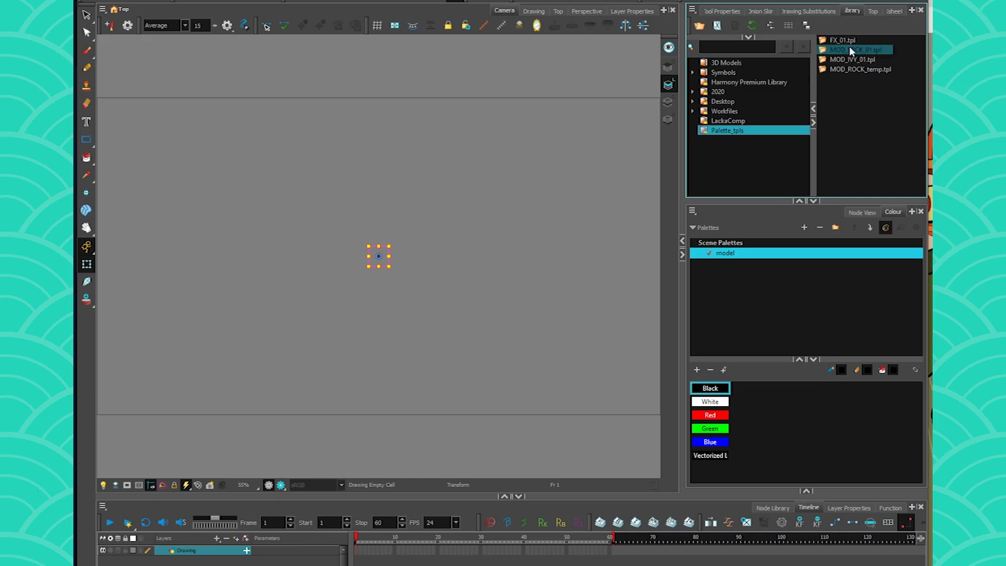
{"action": "mouse_move", "coordinate": [845, 50]}
{"action": "left_mouse_down"}
{"action": "mouse_move", "coordinate": [430, 286]}
{"action": "mouse_move", "coordinate": [393, 259]}
{"action": "left_mouse_up"}
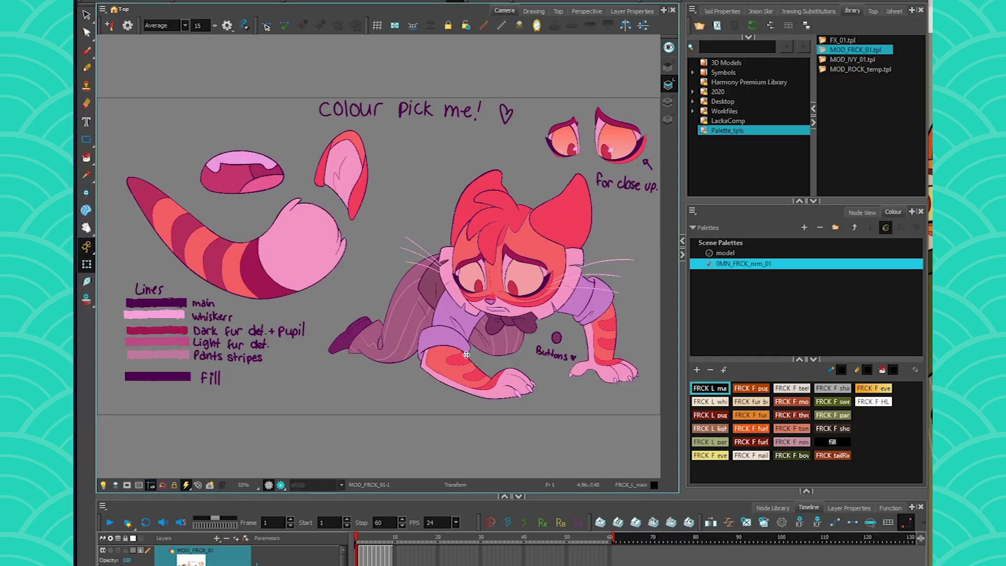
{"action": "left_click", "coordinate": [360, 537]}
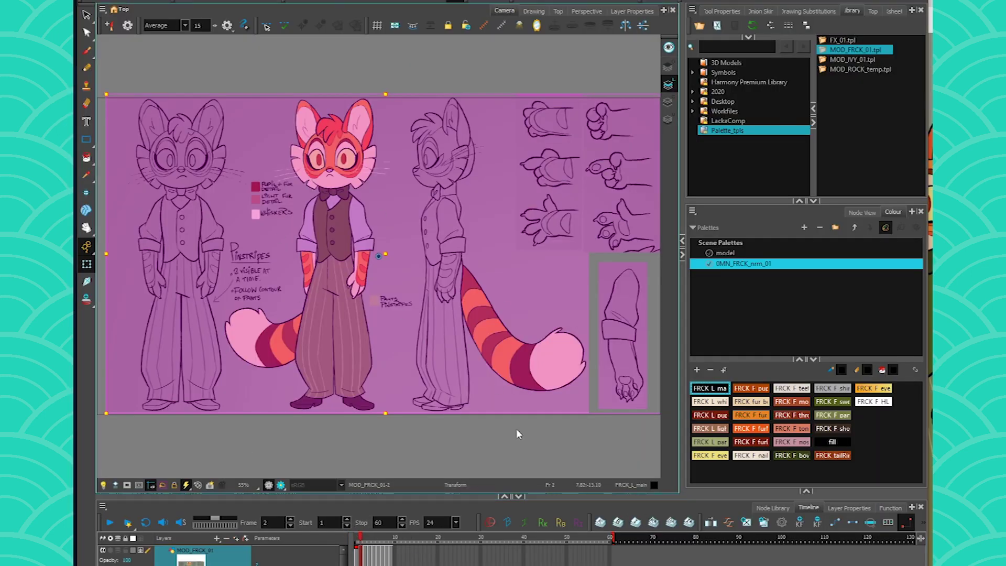
{"action": "left_click", "coordinate": [354, 535]}
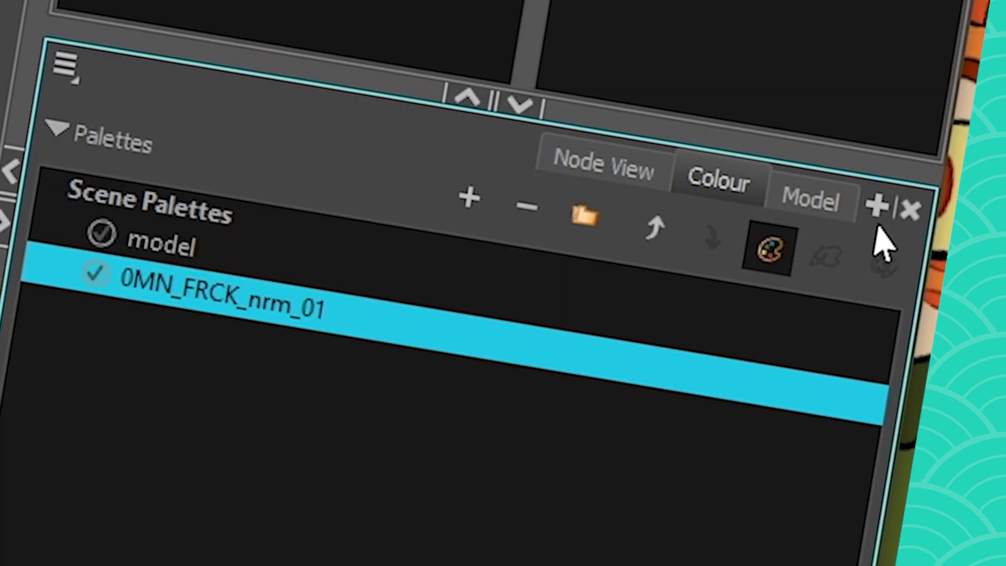
Step: Add a Model view to the panel group that holds the Colour view
{"action": "left_click", "coordinate": [912, 212]}
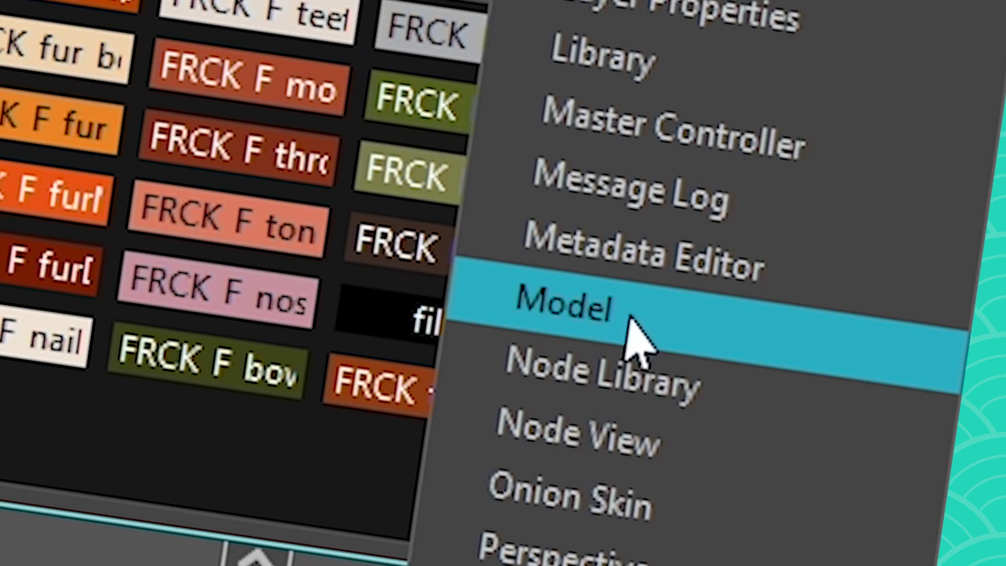
{"action": "left_click", "coordinate": [641, 321]}
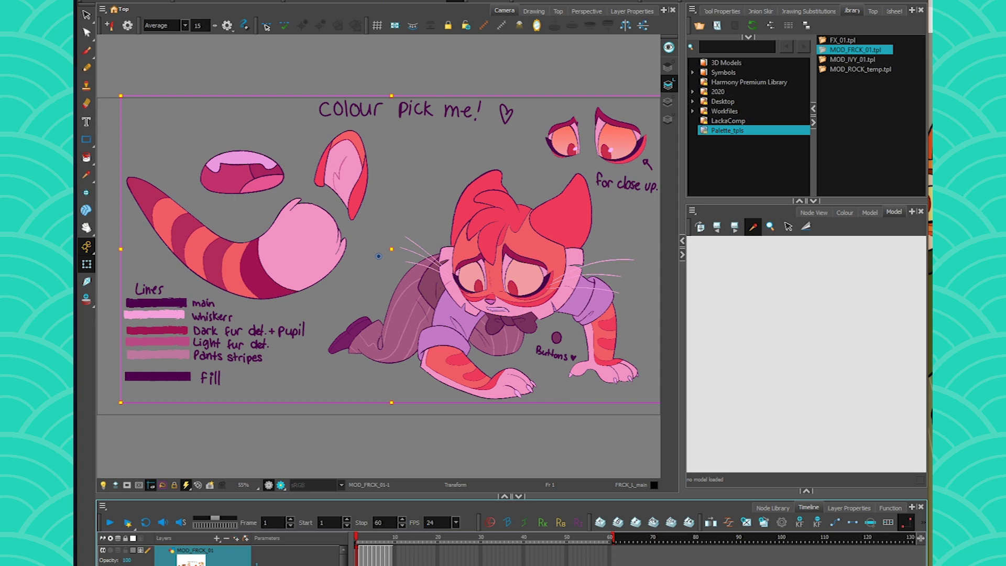
Step: Hide the MOD_FRCK_01 layer and brush the numbers 1 to 5 on the Drawing layer, one every two frames
{"action": "left_click_drag", "start_coordinate": [193, 499], "coordinate": [193, 457]}
{"action": "left_click", "coordinate": [198, 552]}
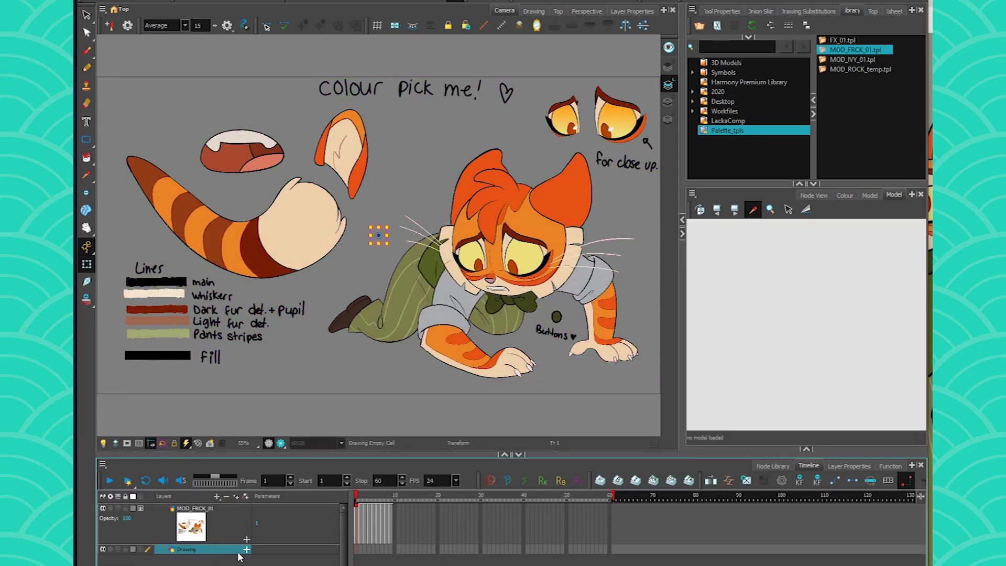
{"action": "left_click", "coordinate": [103, 508]}
{"action": "left_click", "coordinate": [86, 50]}
{"action": "left_click_drag", "start_coordinate": [369, 167], "coordinate": [370, 247]}
{"action": "key", "text": "period"}
{"action": "key", "text": "period"}
{"action": "mouse_move", "coordinate": [338, 180]}
{"action": "left_mouse_down"}
{"action": "mouse_move", "coordinate": [387, 228]}
{"action": "mouse_move", "coordinate": [356, 254]}
{"action": "left_mouse_up"}
{"action": "key", "text": "period"}
{"action": "key", "text": "period"}
{"action": "key", "text": "period"}
{"action": "key", "text": "period"}
{"action": "key", "text": "period"}
{"action": "key", "text": "period"}
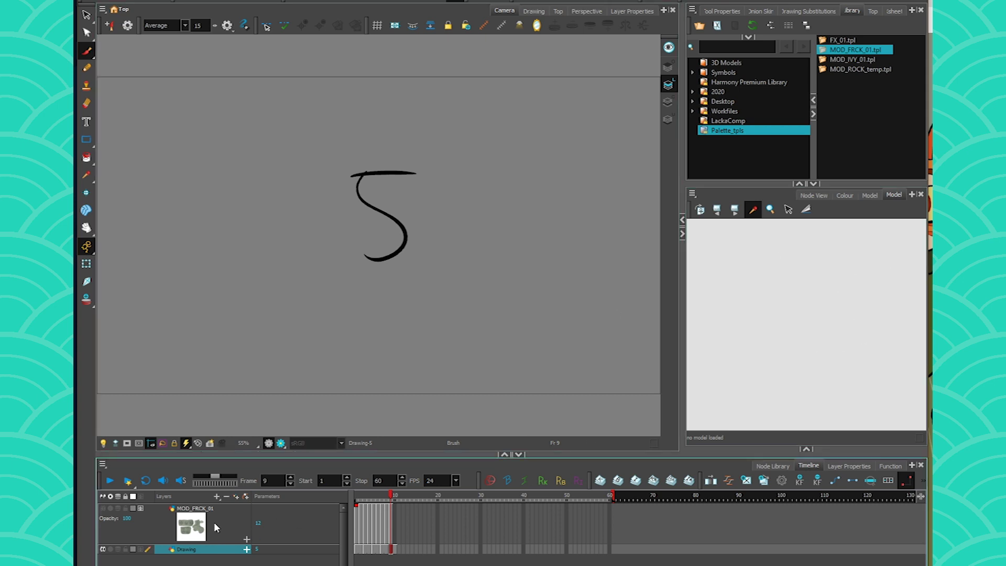
Step: Load the Drawing layer with the numbers into the Model view and flip through its drawings
{"action": "mouse_move", "coordinate": [260, 481]}
{"action": "left_mouse_down"}
{"action": "mouse_move", "coordinate": [826, 272]}
{"action": "mouse_move", "coordinate": [831, 313]}
{"action": "left_mouse_up"}
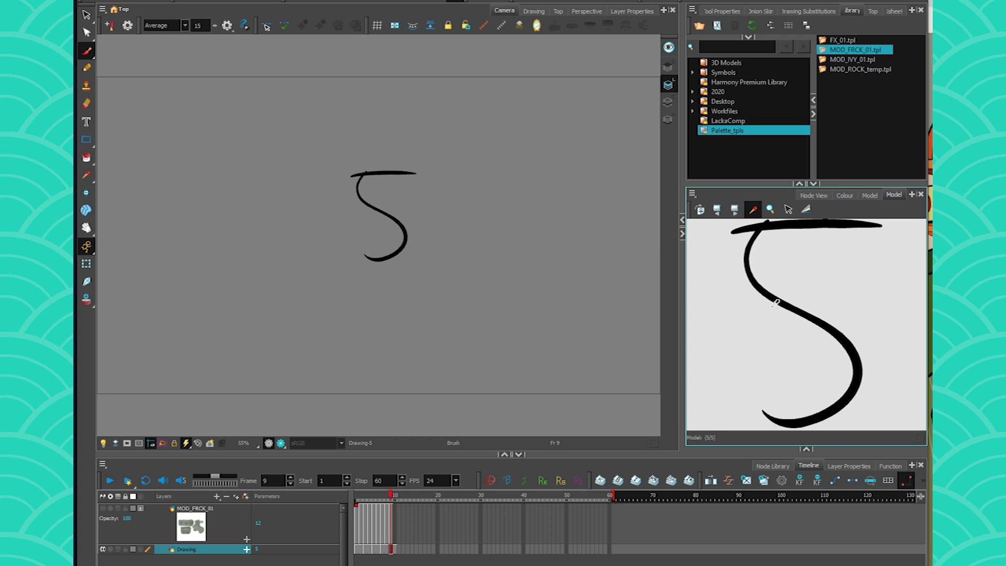
{"action": "scroll", "coordinate": [779, 308], "scroll_direction": "down", "scroll_amount": 1}
{"action": "key", "text": "f"}
{"action": "key", "text": "f"}
{"action": "key", "text": "f"}
{"action": "key", "text": "f"}
{"action": "key", "text": "f"}
{"action": "key", "text": "g"}
{"action": "key", "text": "g"}
{"action": "key", "text": "g"}
{"action": "key", "text": "g"}
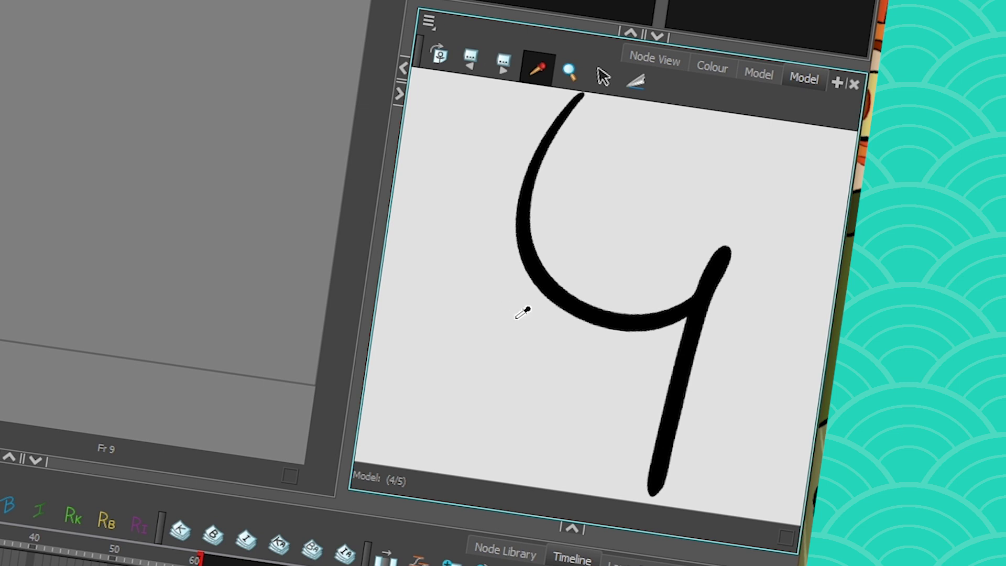
Step: Zoom and pan around the number drawing in the Model view
{"action": "scroll", "coordinate": [526, 318], "scroll_direction": "down", "scroll_amount": 2}
{"action": "scroll", "coordinate": [541, 332], "scroll_direction": "up", "scroll_amount": 2}
{"action": "scroll", "coordinate": [571, 287], "scroll_direction": "down", "scroll_amount": 1}
{"action": "scroll", "coordinate": [564, 295], "scroll_direction": "down", "scroll_amount": 3}
{"action": "scroll", "coordinate": [569, 294], "scroll_direction": "up", "scroll_amount": 5}
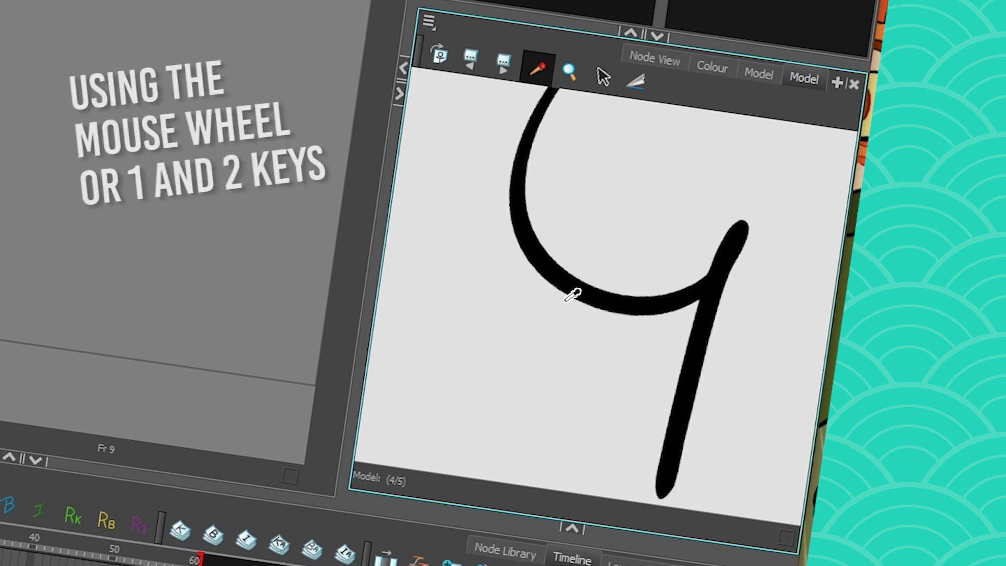
{"action": "scroll", "coordinate": [546, 296], "scroll_direction": "down", "scroll_amount": 2}
{"action": "key", "text": "space"}
{"action": "mouse_move", "coordinate": [505, 208]}
{"action": "left_mouse_down"}
{"action": "mouse_move", "coordinate": [590, 337]}
{"action": "mouse_move", "coordinate": [578, 322]}
{"action": "left_mouse_up"}
Step: Flip back and forth through the number drawings in the Model view
{"action": "key", "text": "f"}
{"action": "key", "text": "f"}
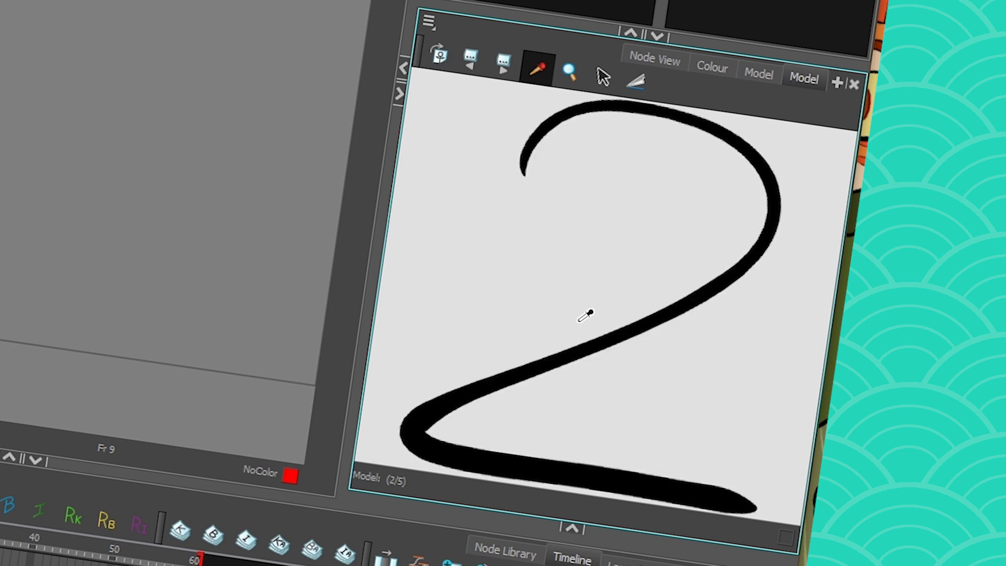
{"action": "key", "text": "g"}
{"action": "key", "text": "g"}
{"action": "key", "text": "g"}
{"action": "key", "text": "f"}
{"action": "key", "text": "g"}
{"action": "key", "text": "g"}
{"action": "key", "text": "g"}
{"action": "key", "text": "g"}
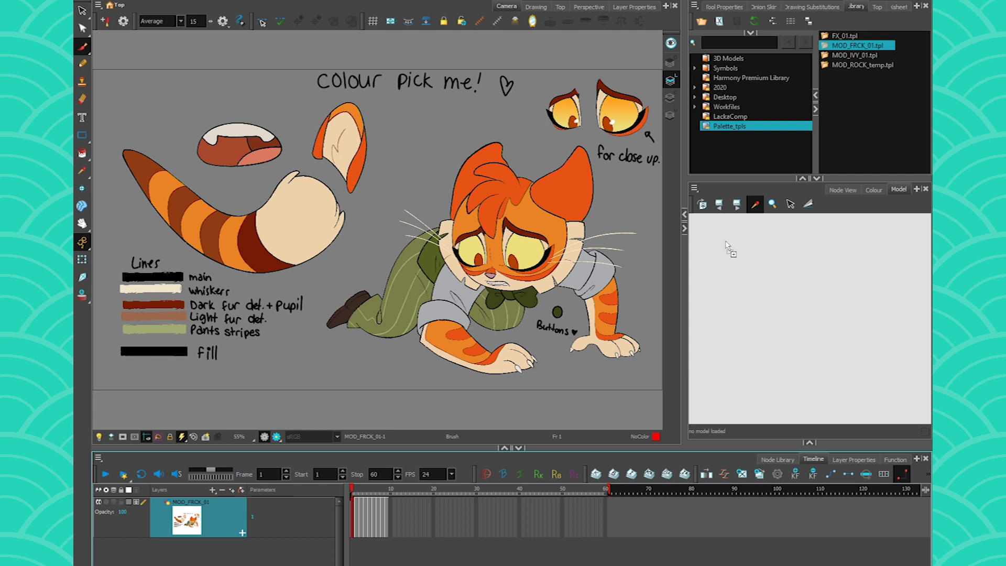
Step: Load the MOD_FRCK_01 layer into the Model view, flip to its second drawing and return to the first
{"action": "left_click_drag", "start_coordinate": [726, 242], "coordinate": [817, 283]}
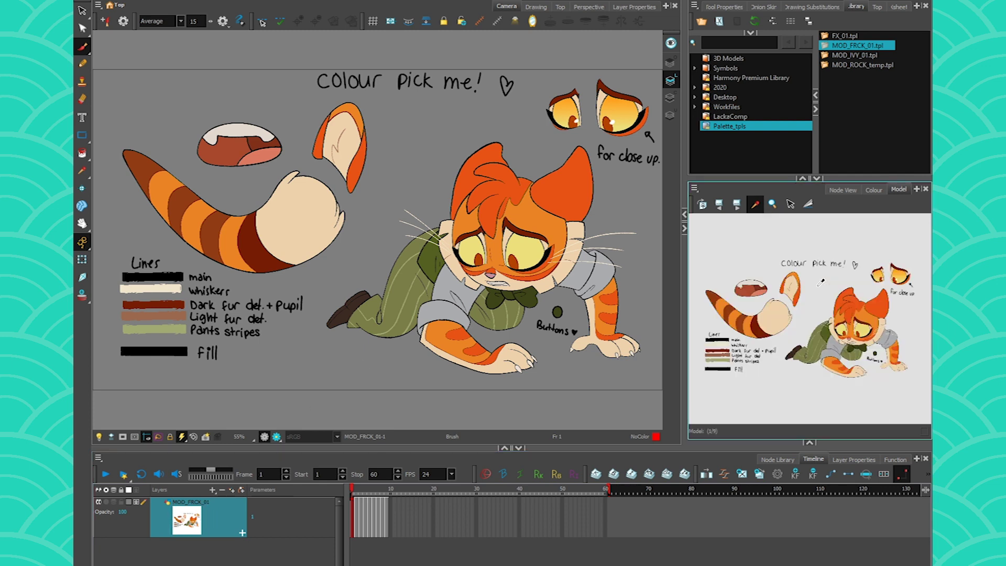
{"action": "key", "text": "g"}
{"action": "key", "text": "g"}
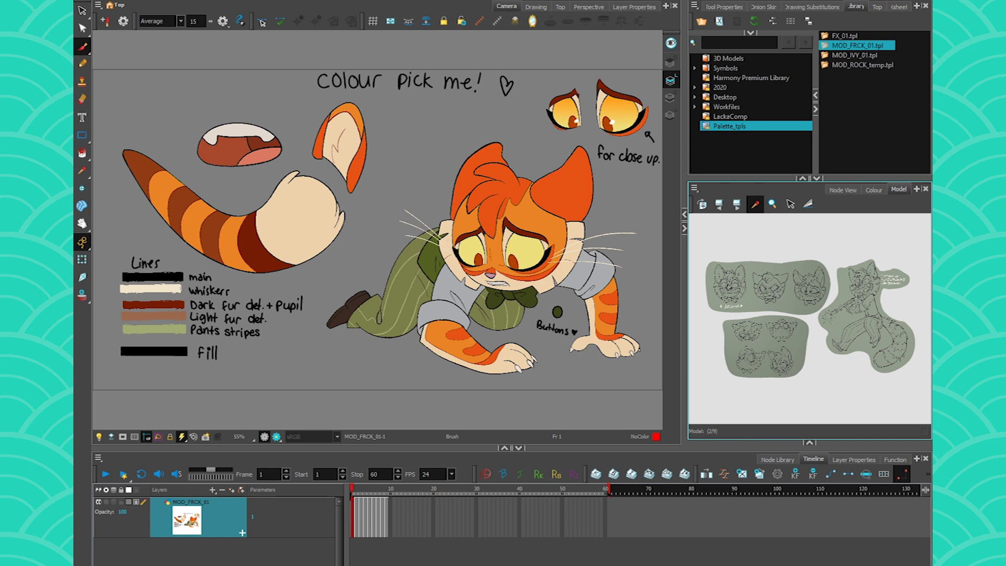
{"action": "scroll", "coordinate": [700, 413], "scroll_direction": "up", "scroll_amount": 1}
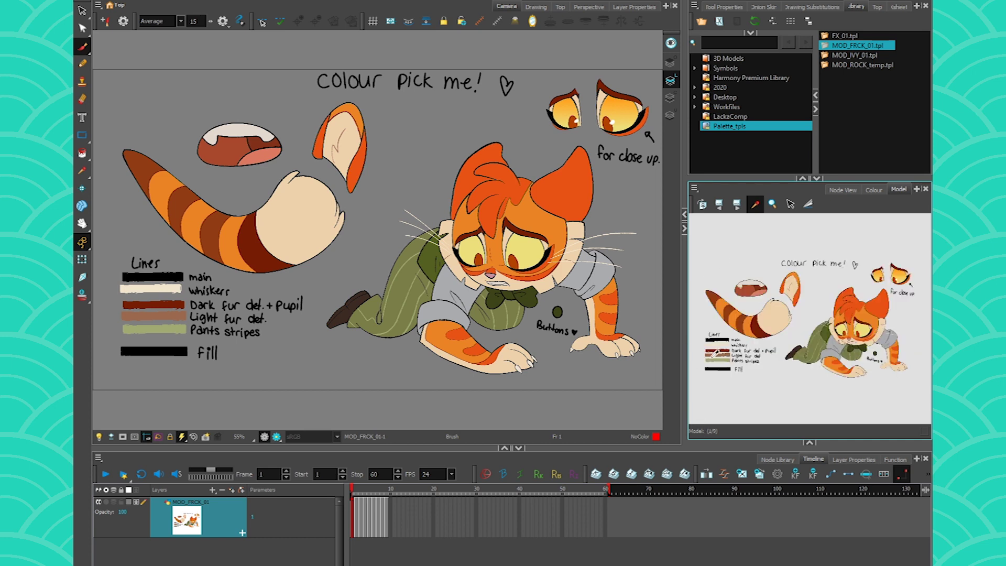
Step: Brush a red zigzag above the tail on the MOD_FRCK_01 drawing and compare it with the model drawings
{"action": "left_click_drag", "start_coordinate": [199, 90], "coordinate": [140, 157]}
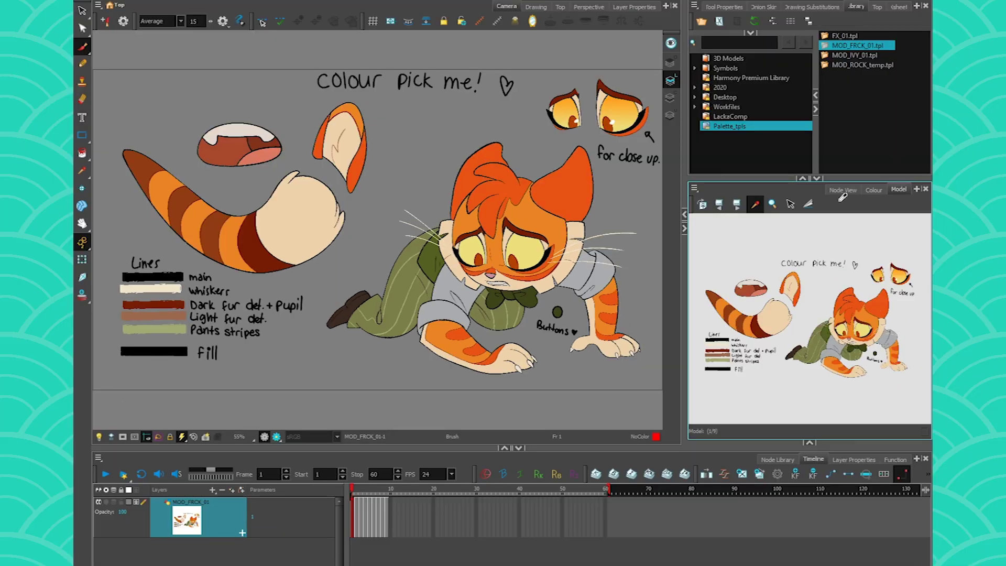
{"action": "scroll", "coordinate": [778, 323], "scroll_direction": "down", "scroll_amount": 1}
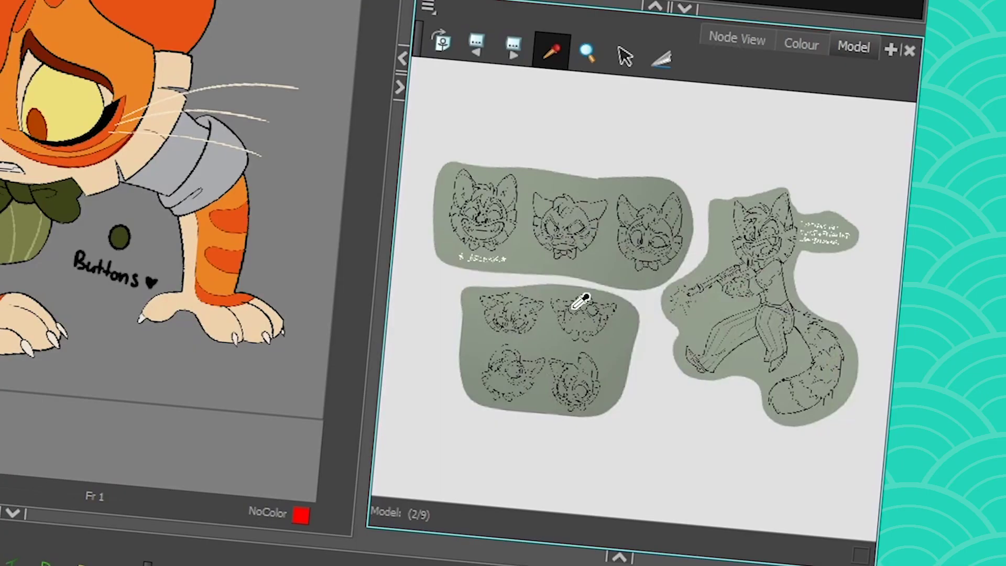
{"action": "scroll", "coordinate": [600, 281], "scroll_direction": "up", "scroll_amount": 1}
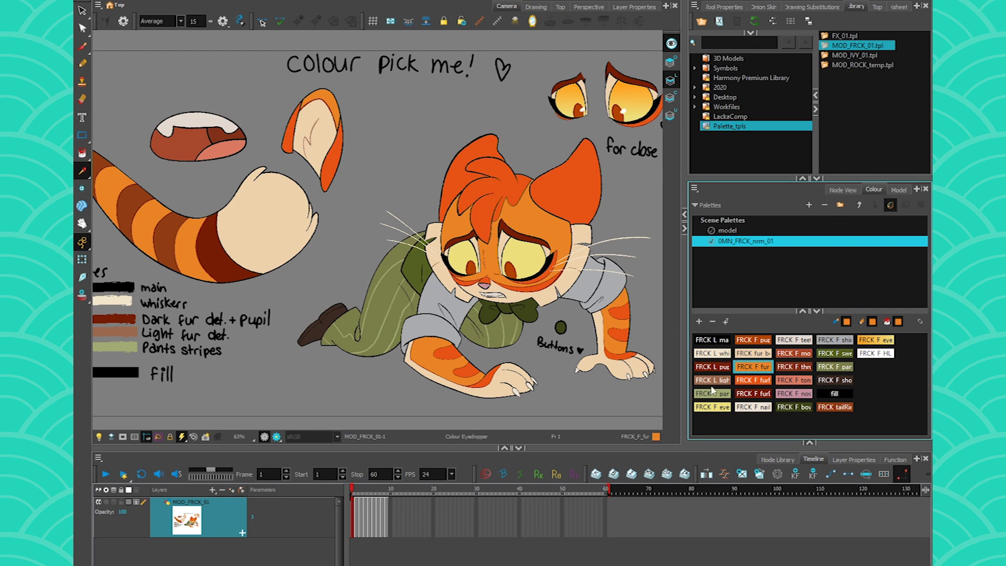
Step: Pick a colour from the empty background of the second model drawing, then return the Model view to the first drawing
{"action": "left_click", "coordinate": [899, 189]}
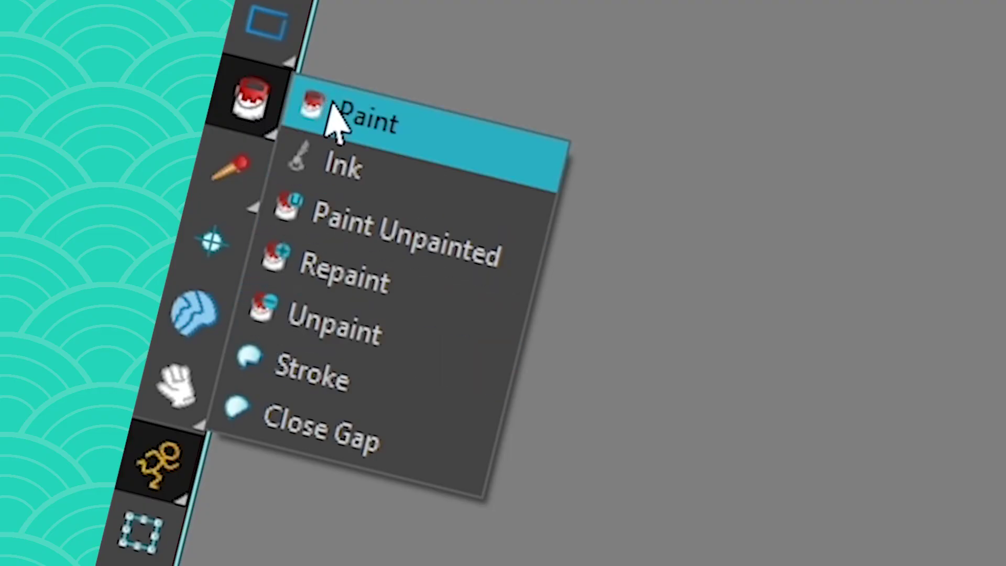
{"action": "left_click", "coordinate": [335, 123]}
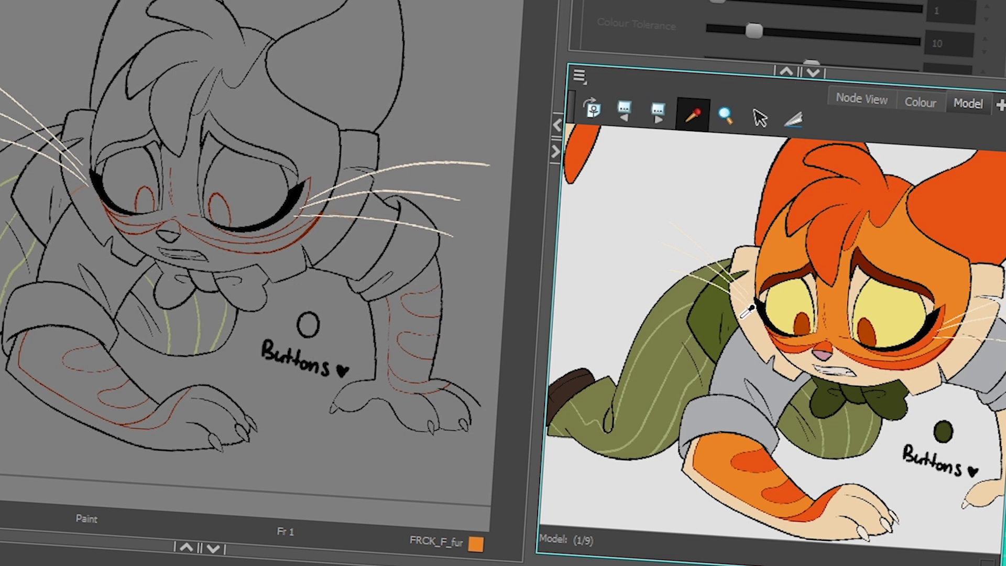
{"action": "key", "text": "g"}
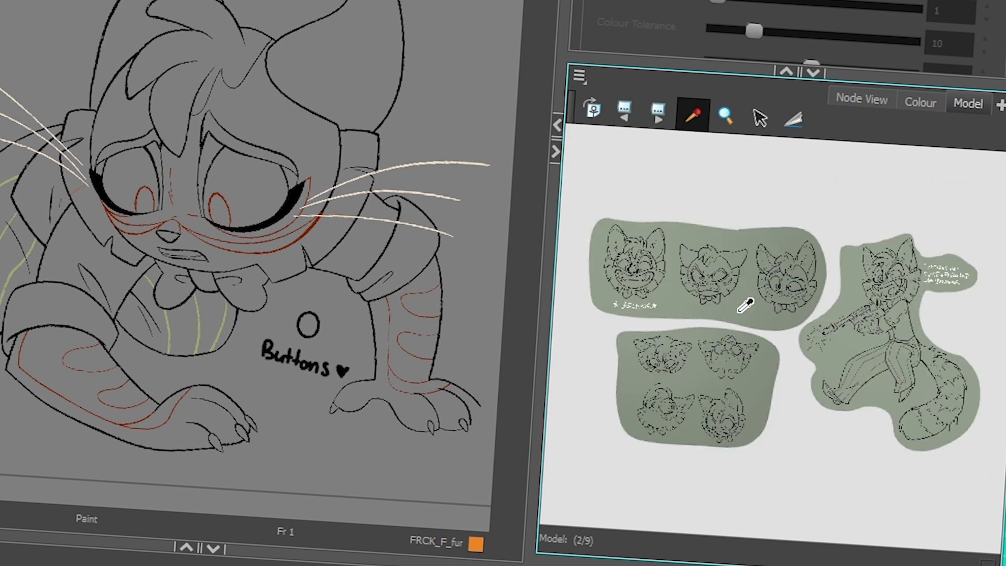
{"action": "left_click", "coordinate": [748, 297]}
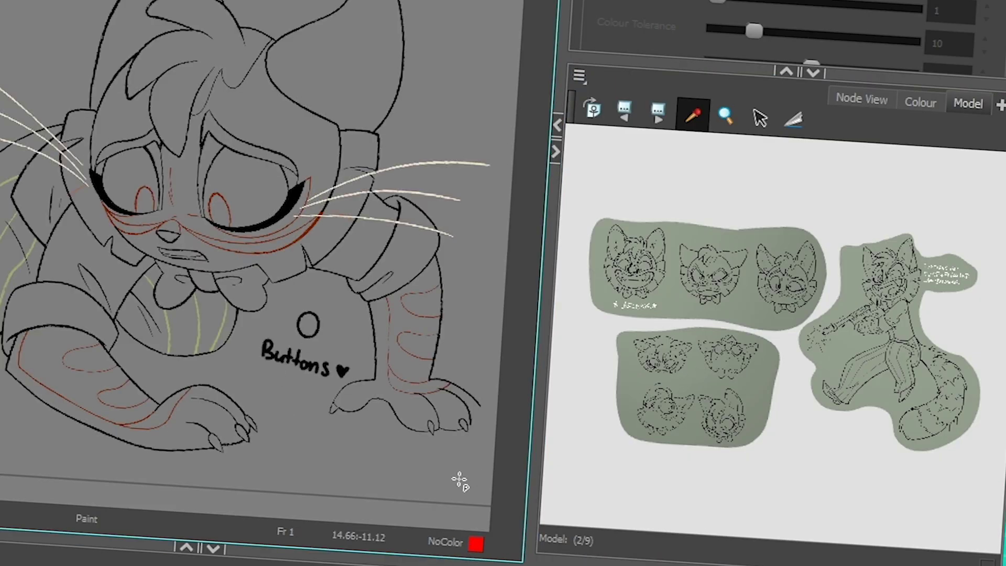
{"action": "left_click", "coordinate": [624, 112]}
{"action": "scroll", "coordinate": [899, 360], "scroll_direction": "up", "scroll_amount": 3}
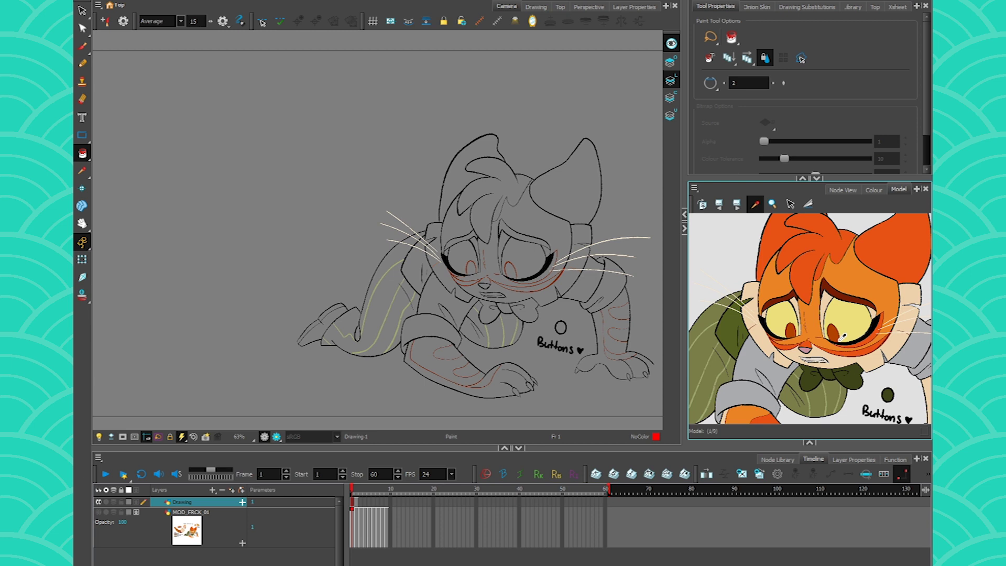
Step: Hide the Drawing layer and add a new vector drawing layer named EX
{"action": "left_click", "coordinate": [97, 502]}
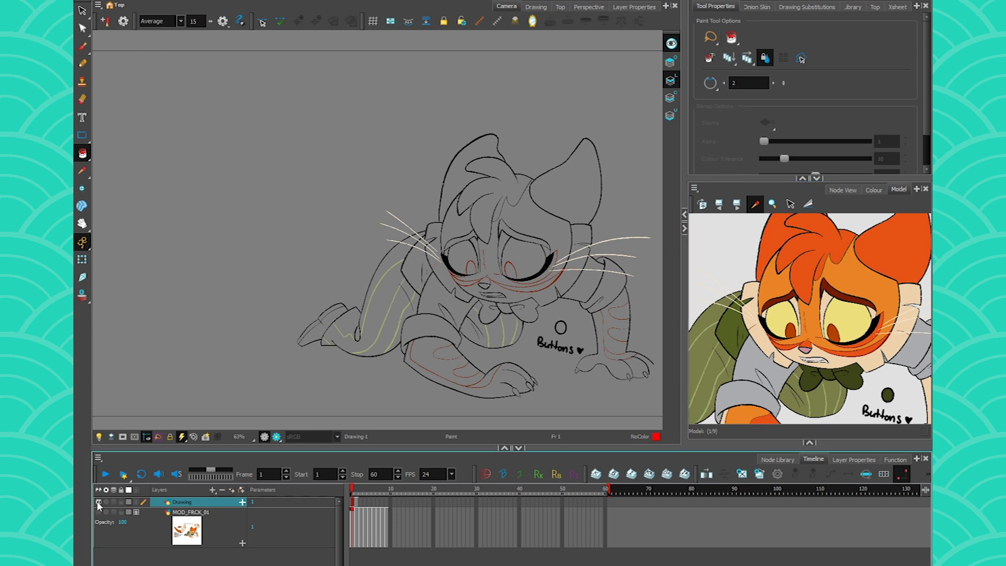
{"action": "left_click", "coordinate": [213, 490]}
{"action": "left_click", "coordinate": [233, 511]}
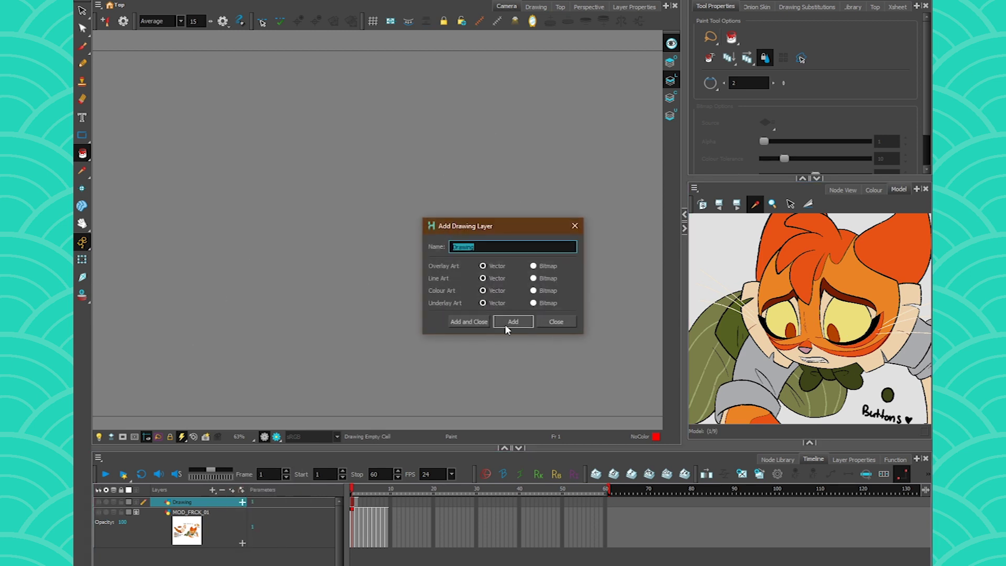
{"action": "type", "text": "EX"}
{"action": "key", "text": "Return"}
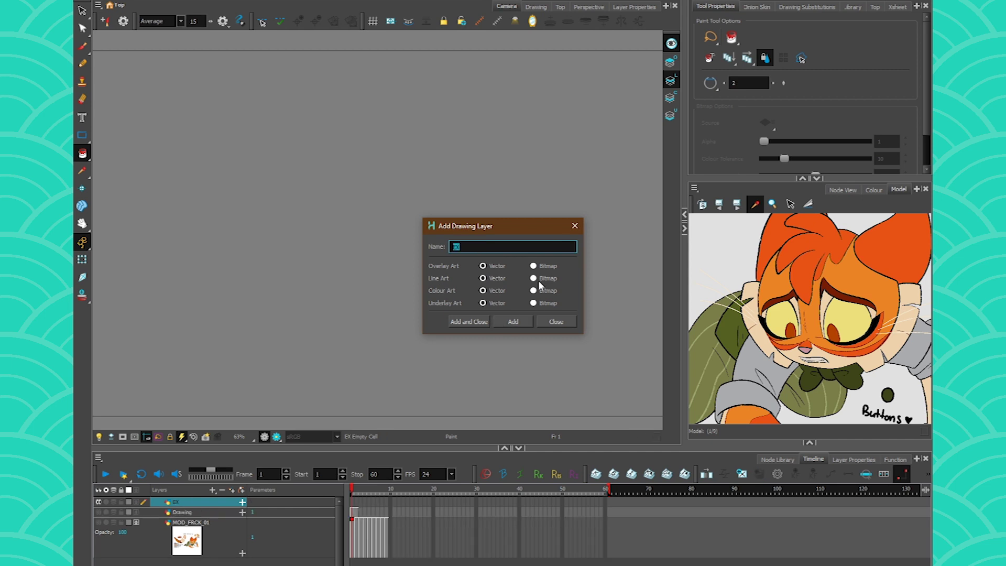
{"action": "left_click", "coordinate": [556, 321]}
Step: Brush a simple black cat face with two eyes and a mouth on the EX layer
{"action": "left_click", "coordinate": [82, 46]}
{"action": "mouse_move", "coordinate": [451, 303]}
{"action": "left_mouse_down"}
{"action": "mouse_move", "coordinate": [382, 328]}
{"action": "mouse_move", "coordinate": [453, 301]}
{"action": "left_mouse_up"}
{"action": "left_click_drag", "start_coordinate": [338, 213], "coordinate": [350, 220]}
{"action": "left_click_drag", "start_coordinate": [419, 212], "coordinate": [414, 210]}
{"action": "mouse_move", "coordinate": [442, 255]}
{"action": "left_mouse_down"}
{"action": "mouse_move", "coordinate": [404, 283]}
{"action": "mouse_move", "coordinate": [317, 255]}
{"action": "left_mouse_up"}
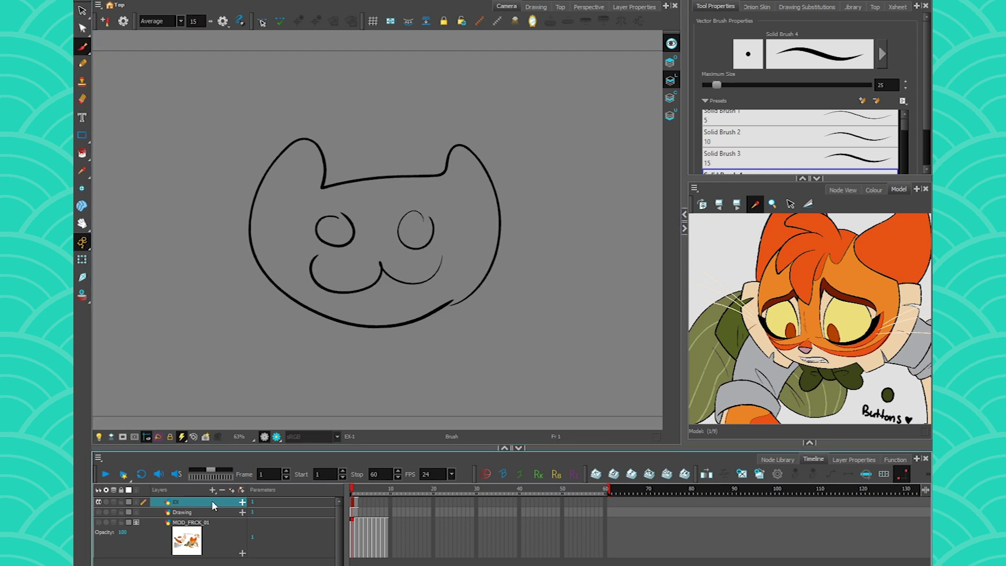
Step: Load the EX layer into the Model view and brush a solid black shape beside the cat face
{"action": "left_click_drag", "start_coordinate": [719, 315], "coordinate": [778, 293]}
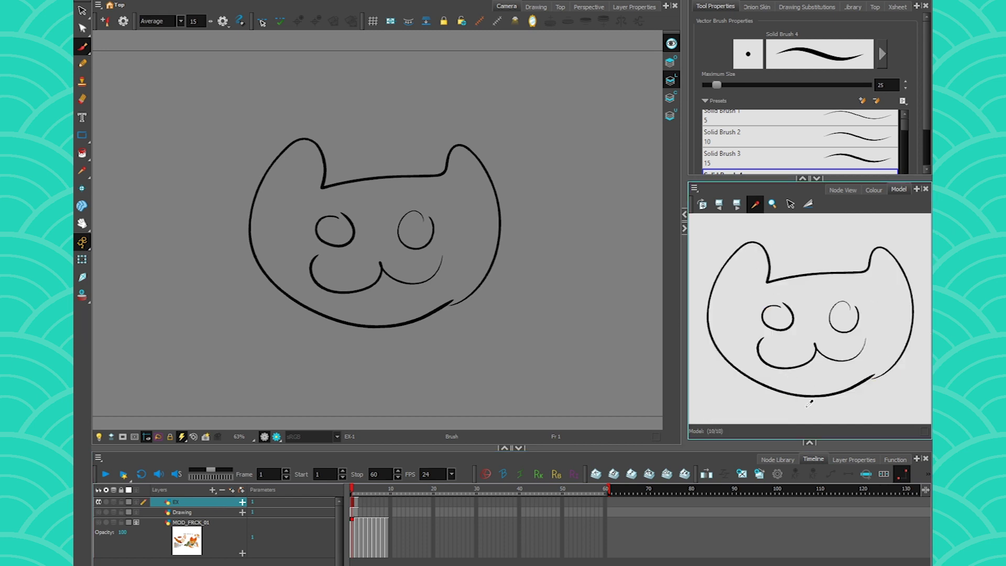
{"action": "left_click_drag", "start_coordinate": [192, 299], "coordinate": [357, 314]}
{"action": "mouse_move", "coordinate": [302, 210]}
{"action": "left_mouse_down"}
{"action": "mouse_move", "coordinate": [258, 162]}
{"action": "mouse_move", "coordinate": [330, 218]}
{"action": "mouse_move", "coordinate": [308, 187]}
{"action": "left_mouse_up"}
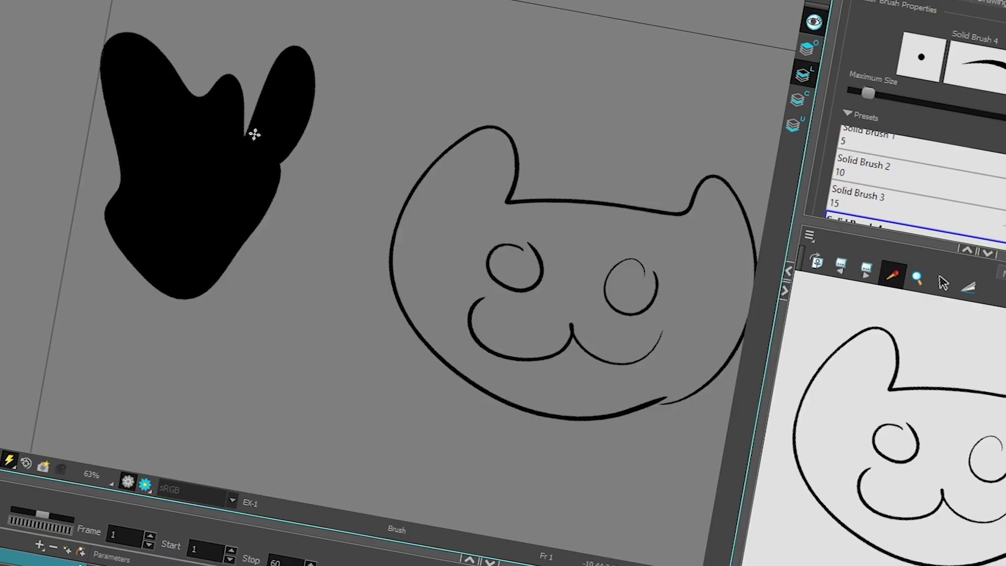